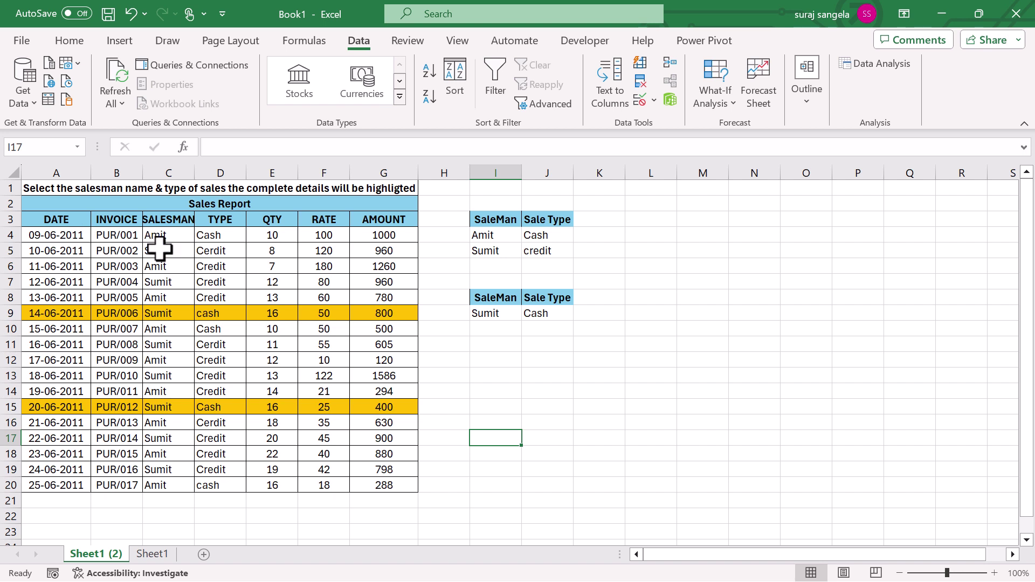
{"action": "left_click_drag", "start_coordinate": [171, 236], "coordinate": [170, 485]}
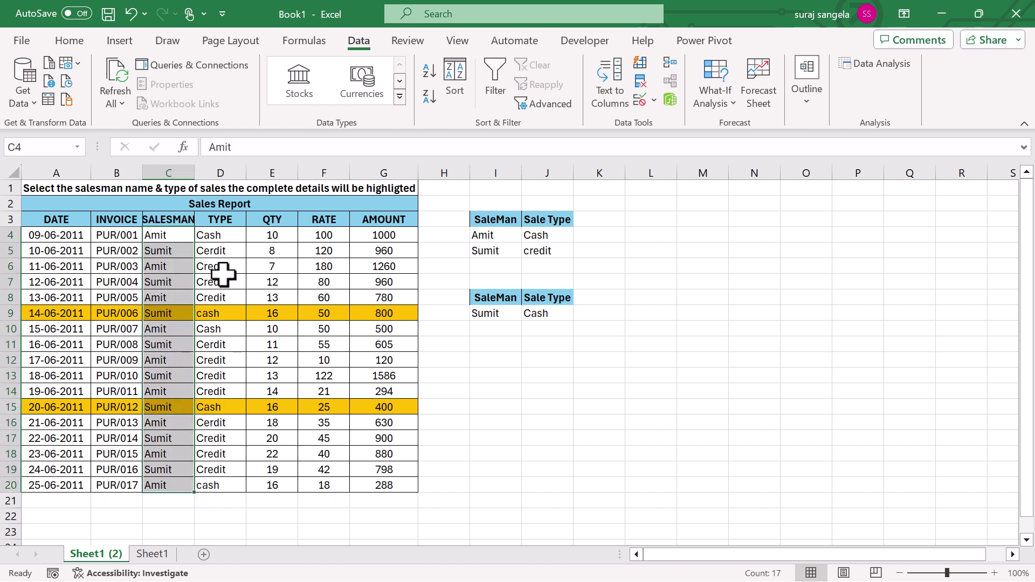
{"action": "left_click", "coordinate": [223, 235]}
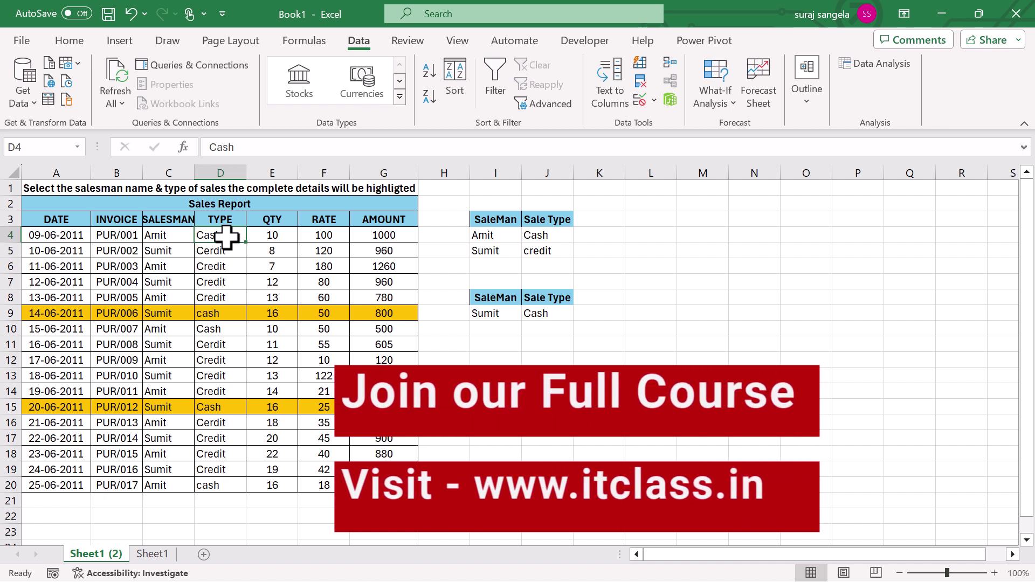
{"action": "left_click", "coordinate": [229, 252]}
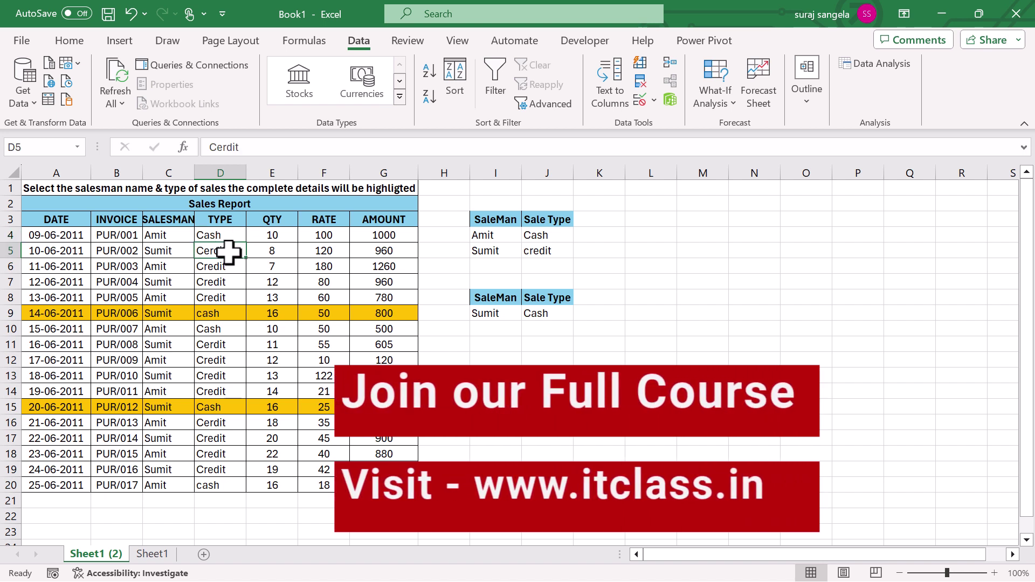
Step: In the finished example sheet, choose the first listed salesman in I9 and set the sale type in J9 to credit
{"action": "left_click", "coordinate": [509, 317]}
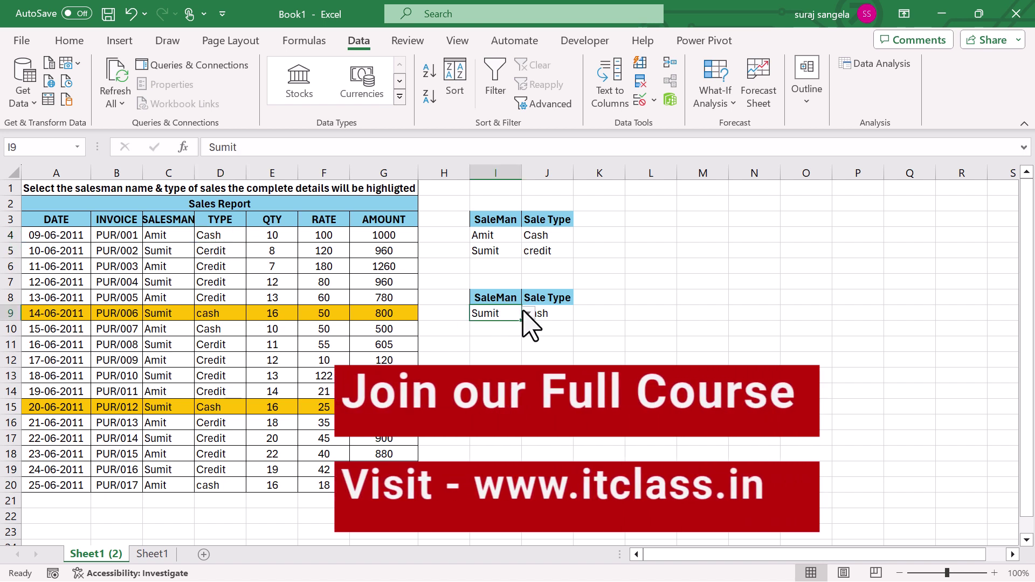
{"action": "left_click", "coordinate": [529, 314]}
{"action": "left_click", "coordinate": [504, 329]}
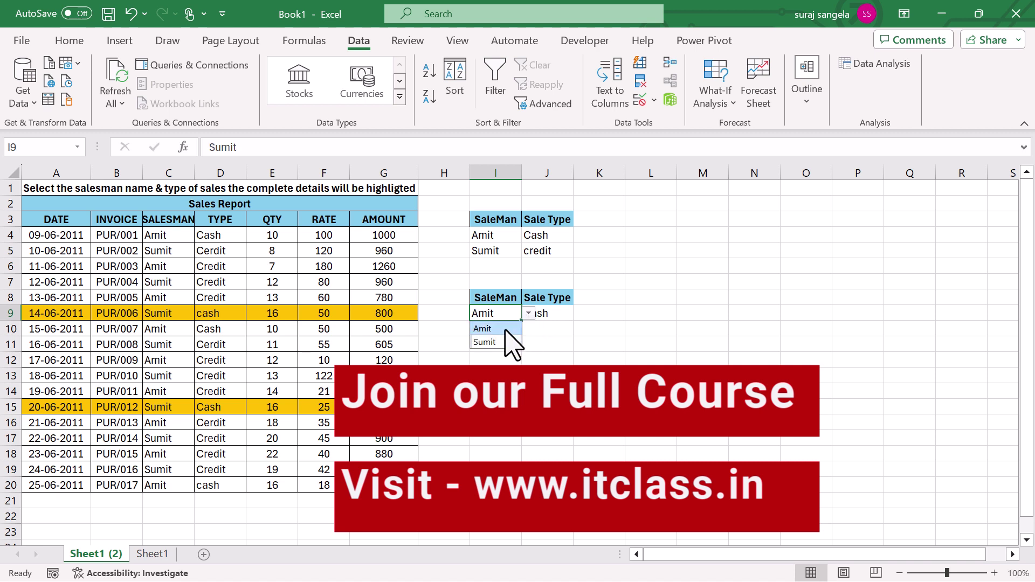
{"action": "left_click", "coordinate": [530, 318]}
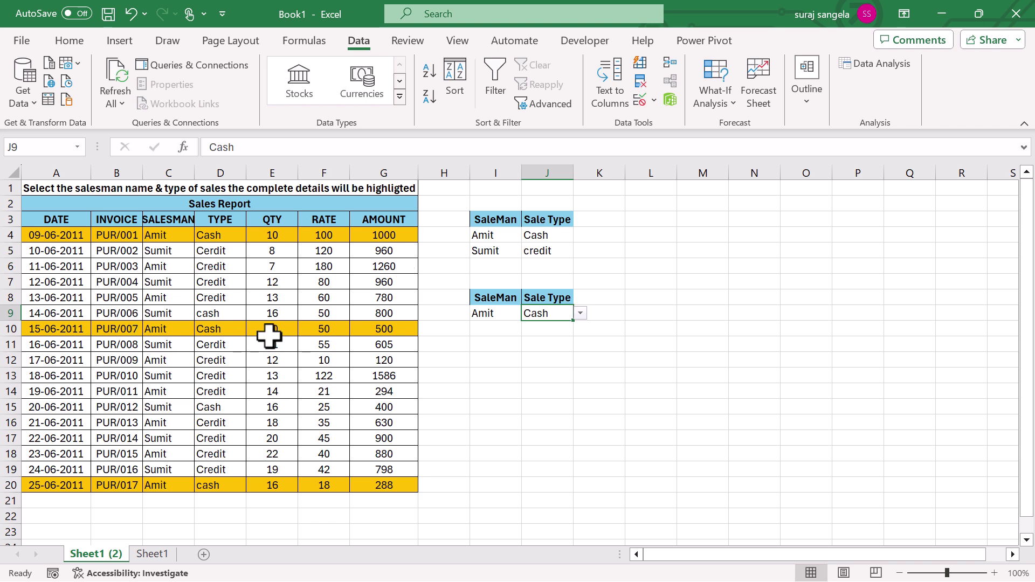
{"action": "left_click", "coordinate": [580, 313]}
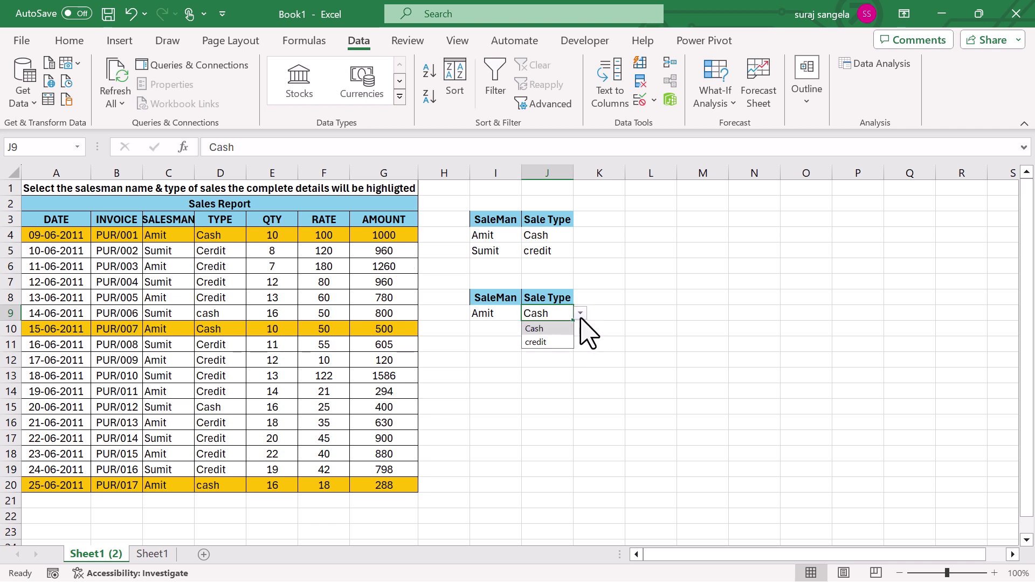
{"action": "left_click", "coordinate": [566, 343]}
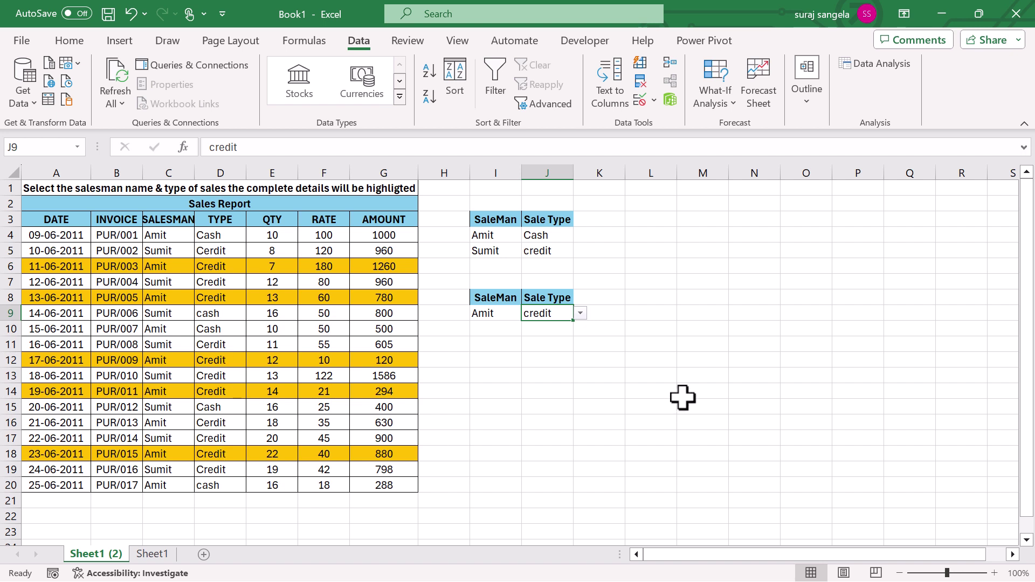
Step: On Sheet1, add list data validation to the SaleMan cell I9 with the source =$I$4:$I$5
{"action": "left_click", "coordinate": [165, 561]}
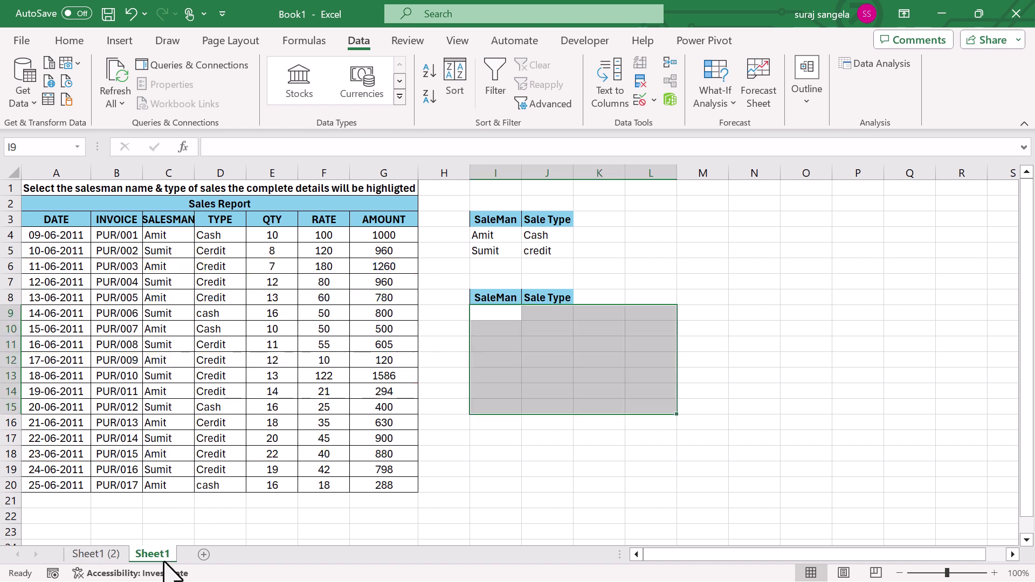
{"action": "left_click", "coordinate": [456, 266]}
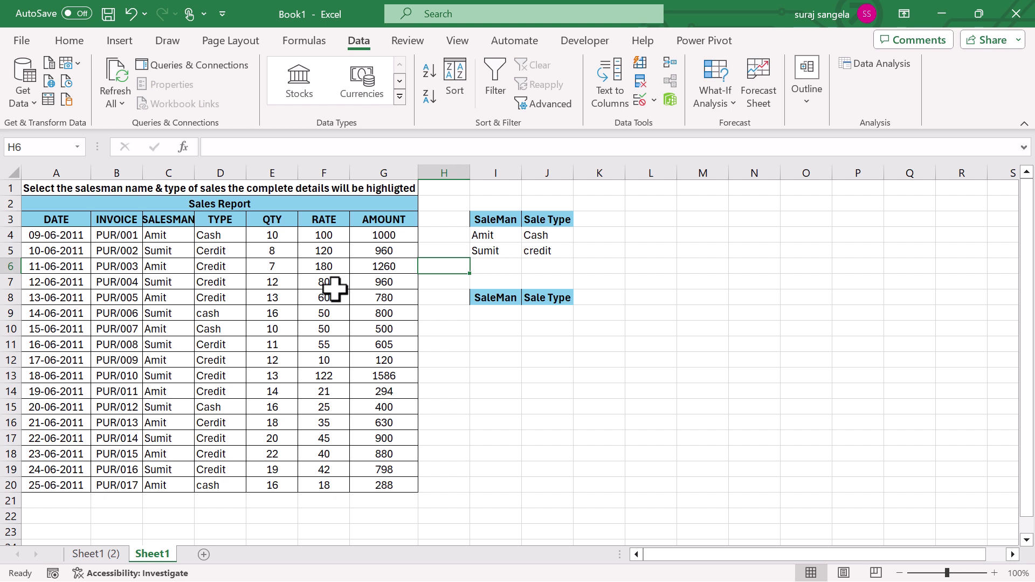
{"action": "left_click", "coordinate": [499, 314]}
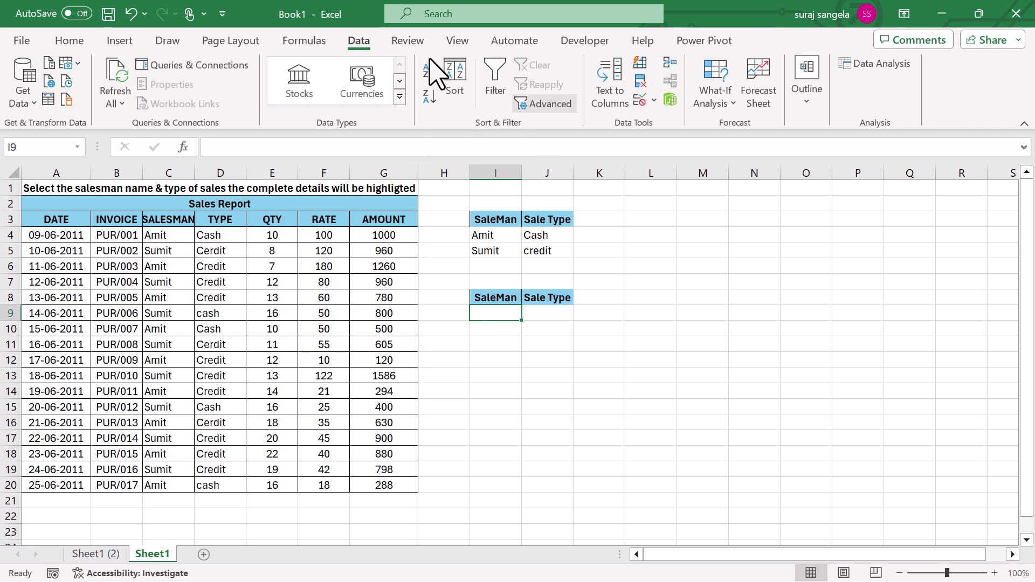
{"action": "left_click", "coordinate": [167, 41]}
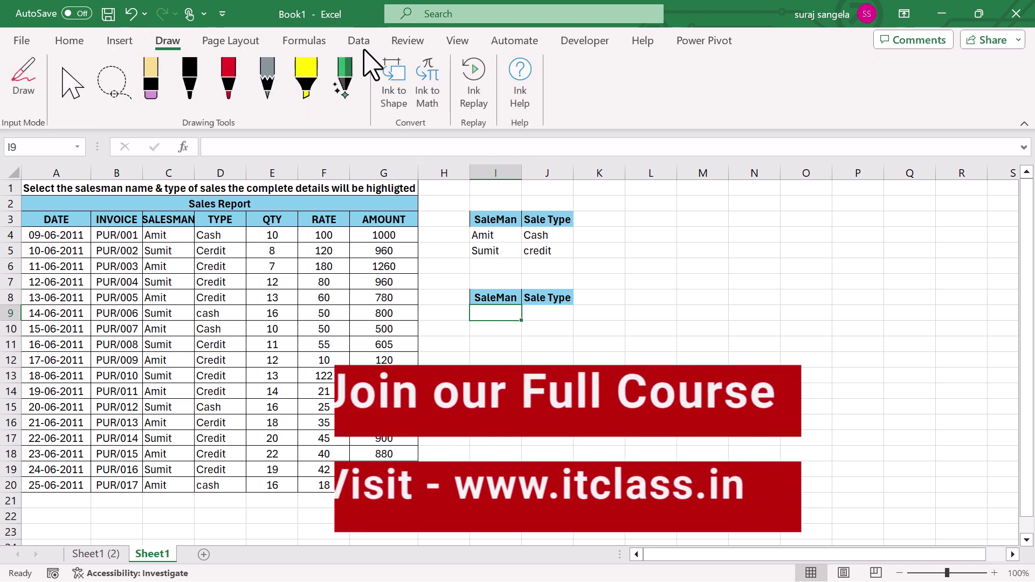
{"action": "left_click", "coordinate": [359, 41]}
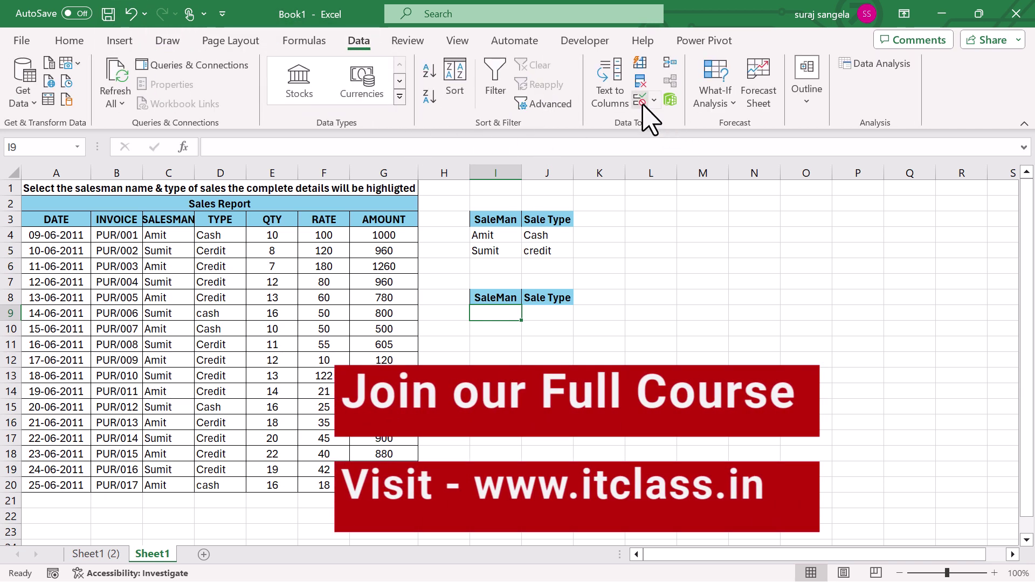
{"action": "left_click", "coordinate": [642, 101]}
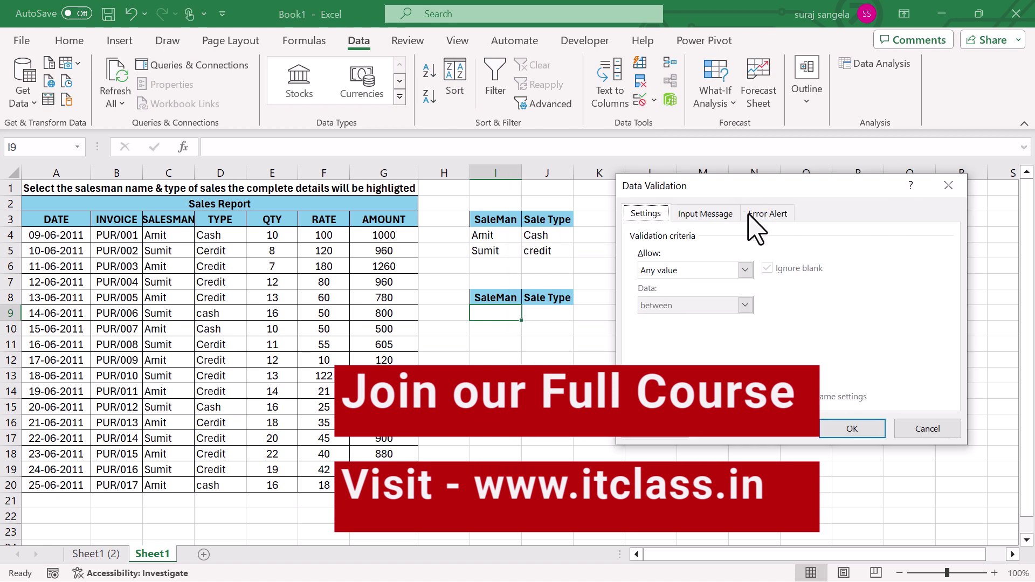
{"action": "left_click", "coordinate": [746, 270]}
{"action": "left_click", "coordinate": [688, 320]}
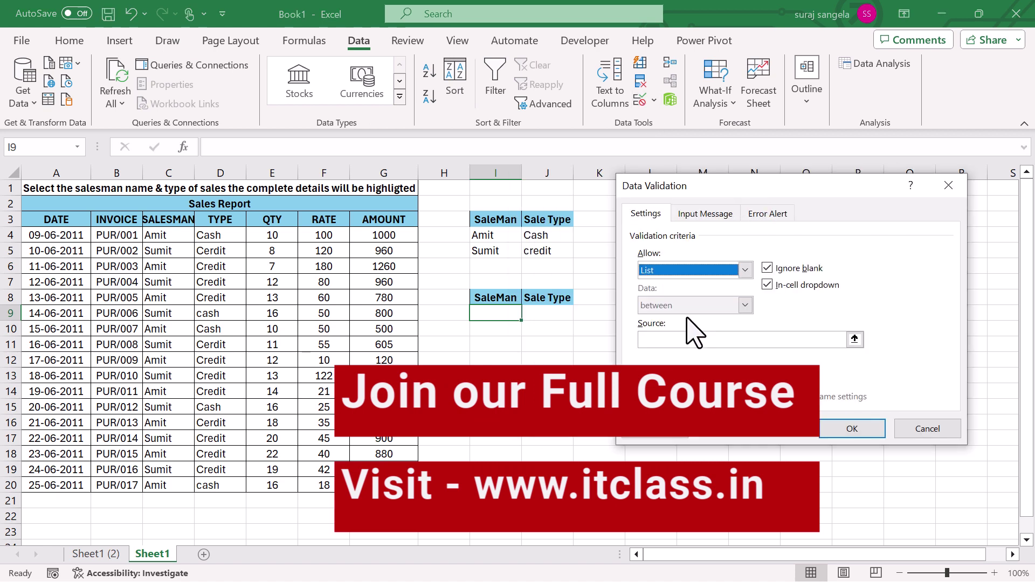
{"action": "left_click", "coordinate": [682, 339]}
{"action": "left_click_drag", "start_coordinate": [495, 236], "coordinate": [495, 254]}
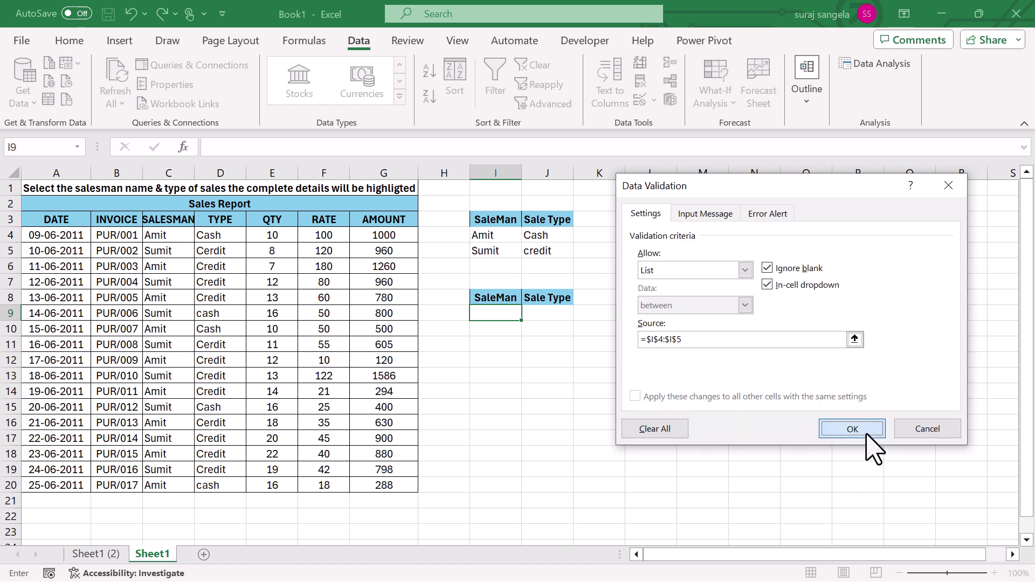
{"action": "left_click", "coordinate": [872, 435]}
{"action": "left_click", "coordinate": [529, 314]}
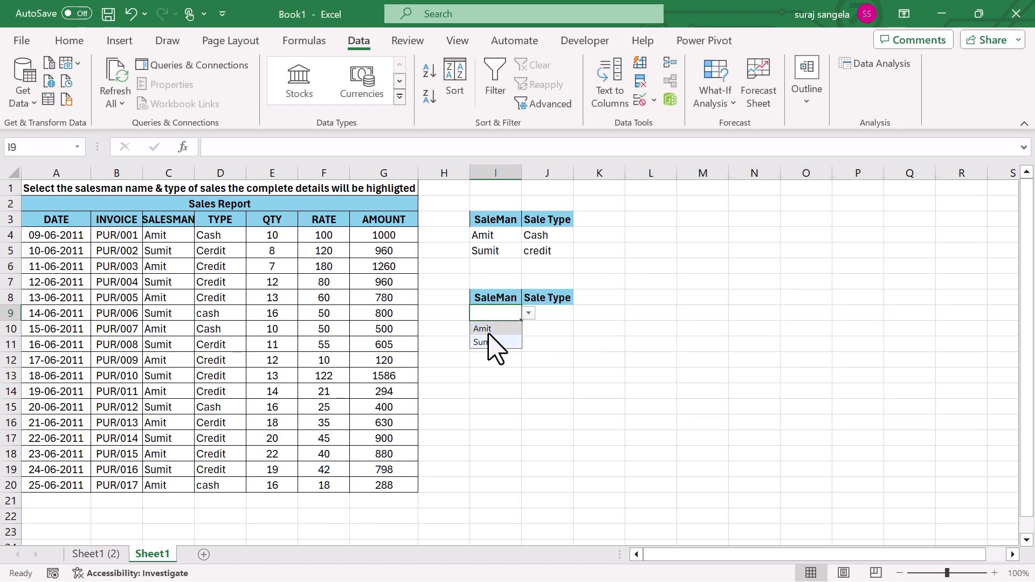
Step: Add list data validation to the Sale Type cell J9 with the source =$J$4:$J$5
{"action": "left_click", "coordinate": [552, 316]}
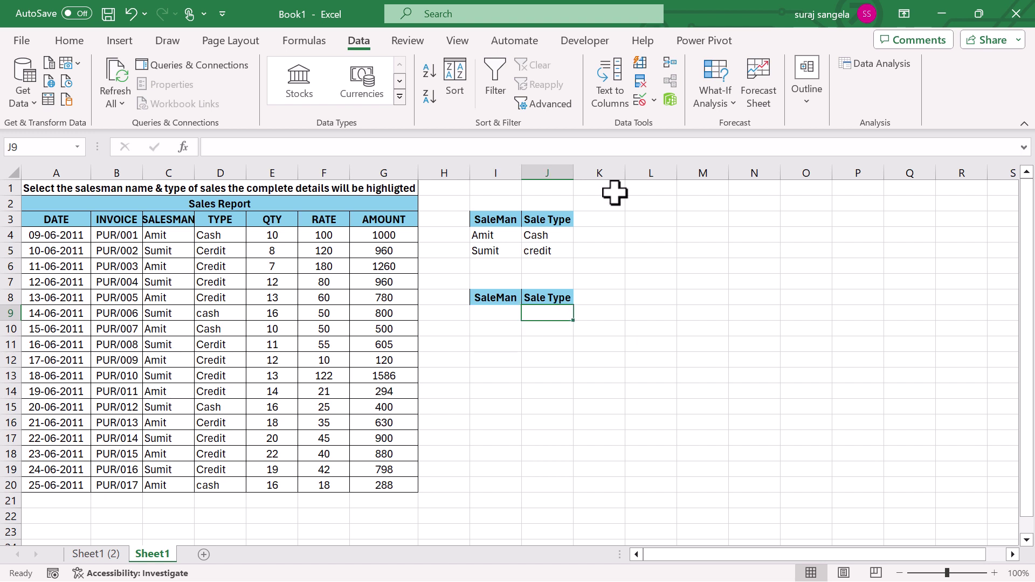
{"action": "left_click", "coordinate": [642, 103]}
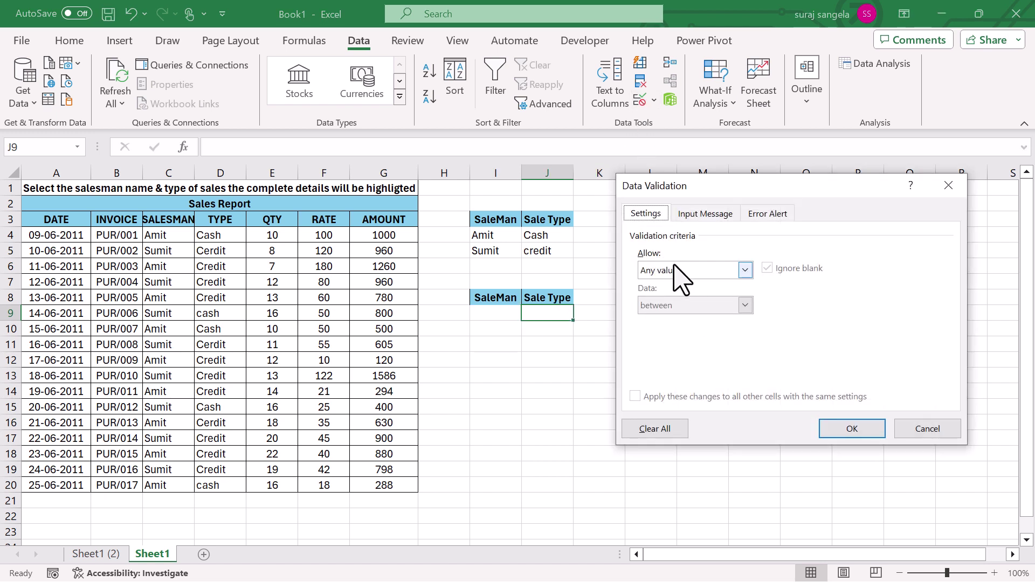
{"action": "left_click", "coordinate": [688, 270]}
{"action": "left_click", "coordinate": [662, 326]}
{"action": "left_click", "coordinate": [673, 345]}
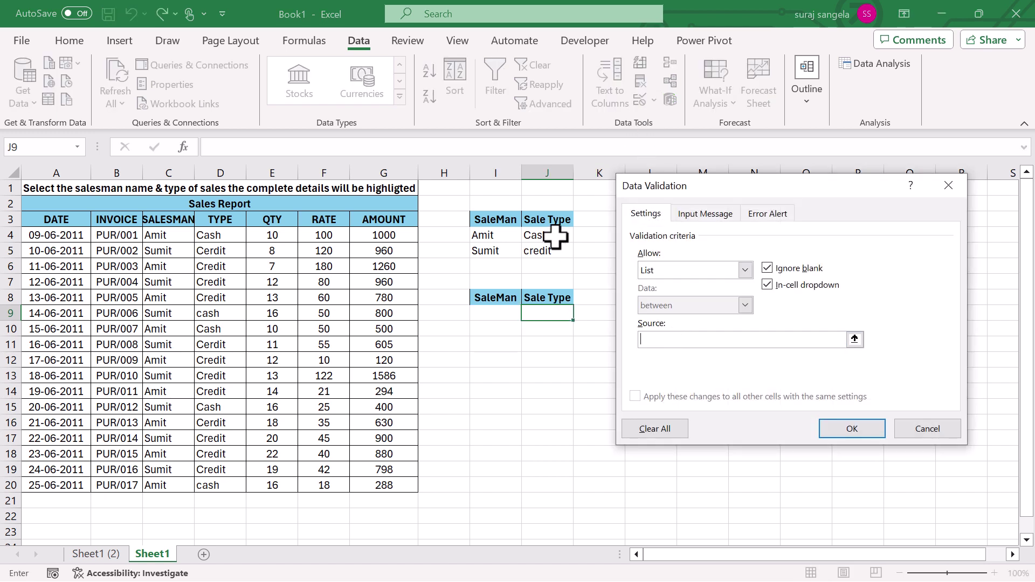
{"action": "left_click_drag", "start_coordinate": [558, 239], "coordinate": [557, 251]}
{"action": "left_click_drag", "start_coordinate": [213, 235], "coordinate": [212, 485]}
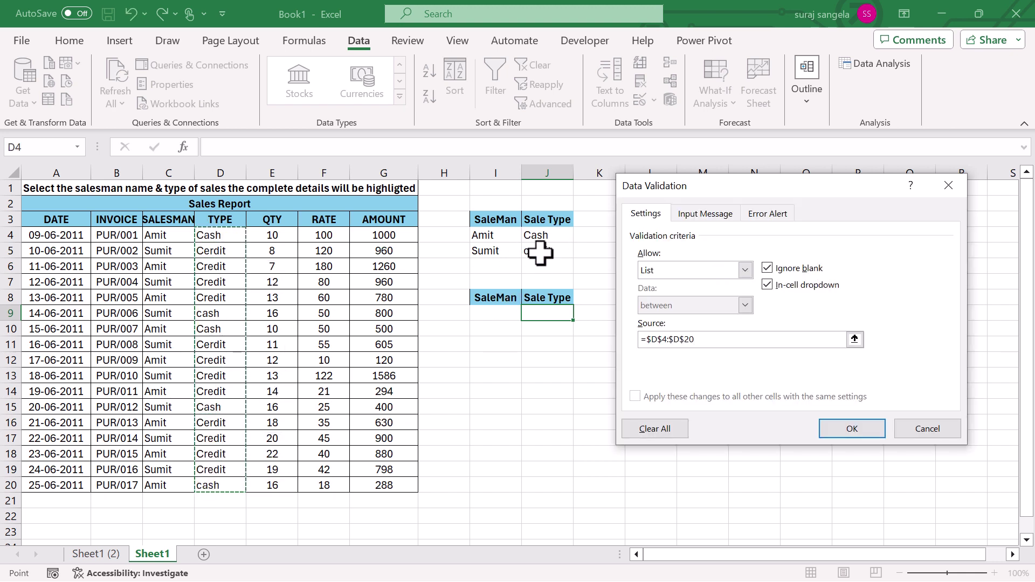
{"action": "left_click_drag", "start_coordinate": [539, 237], "coordinate": [538, 252]}
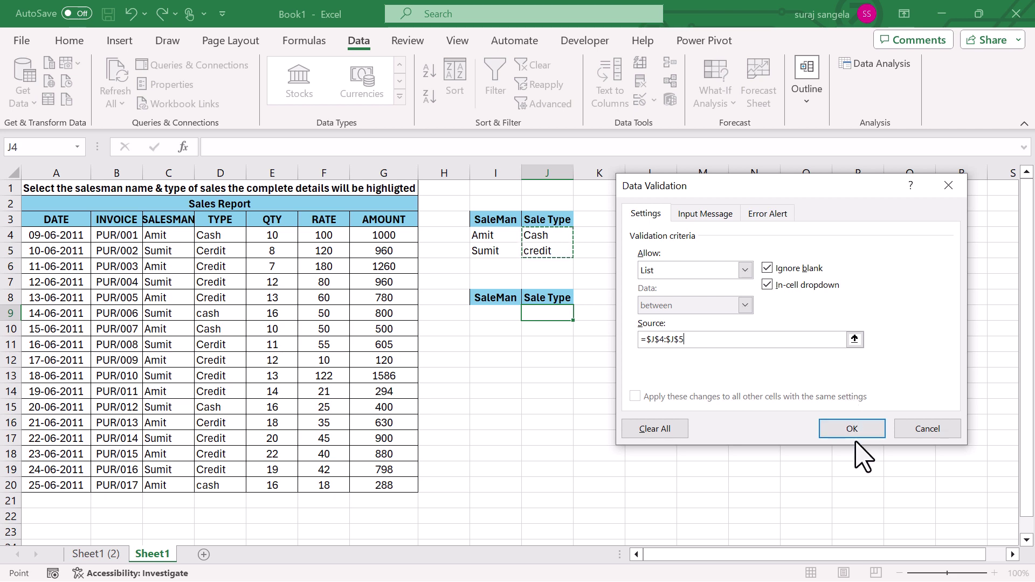
{"action": "left_click", "coordinate": [849, 427]}
Step: Check the choices offered by the drop-down lists in cells I9 and J9
{"action": "left_click", "coordinate": [511, 311]}
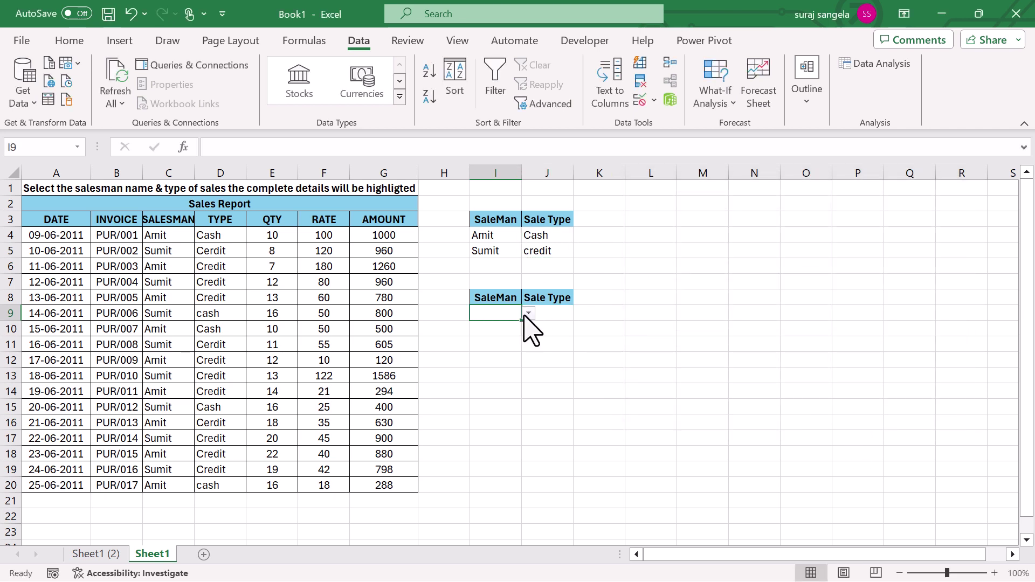
{"action": "left_click", "coordinate": [527, 315]}
{"action": "left_click", "coordinate": [545, 314]}
{"action": "left_click", "coordinate": [577, 314]}
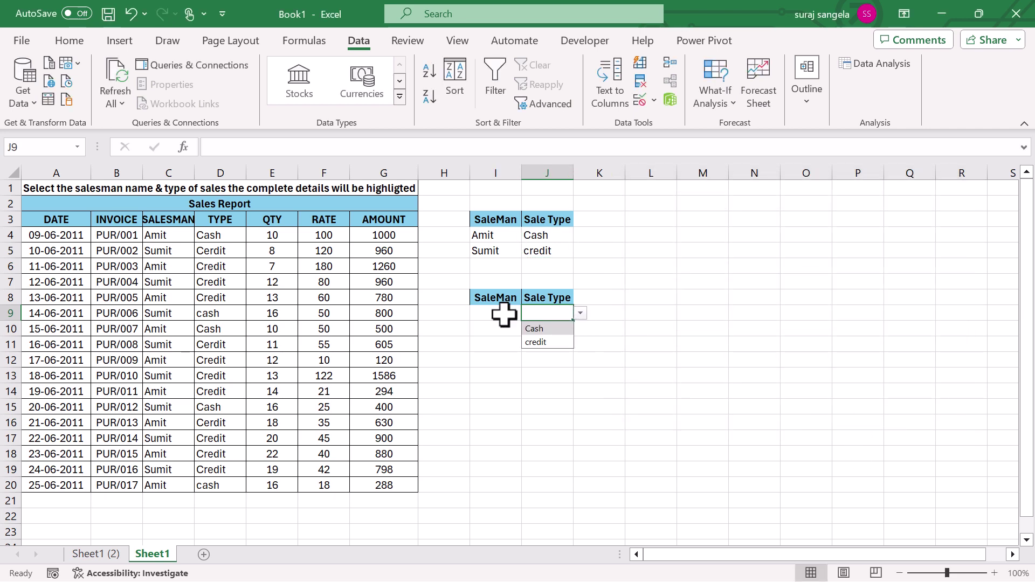
{"action": "left_click", "coordinate": [501, 316]}
Step: Start a new conditional formatting rule for A4:G20 that uses a formula to determine which cells to format
{"action": "left_click_drag", "start_coordinate": [50, 237], "coordinate": [386, 478]}
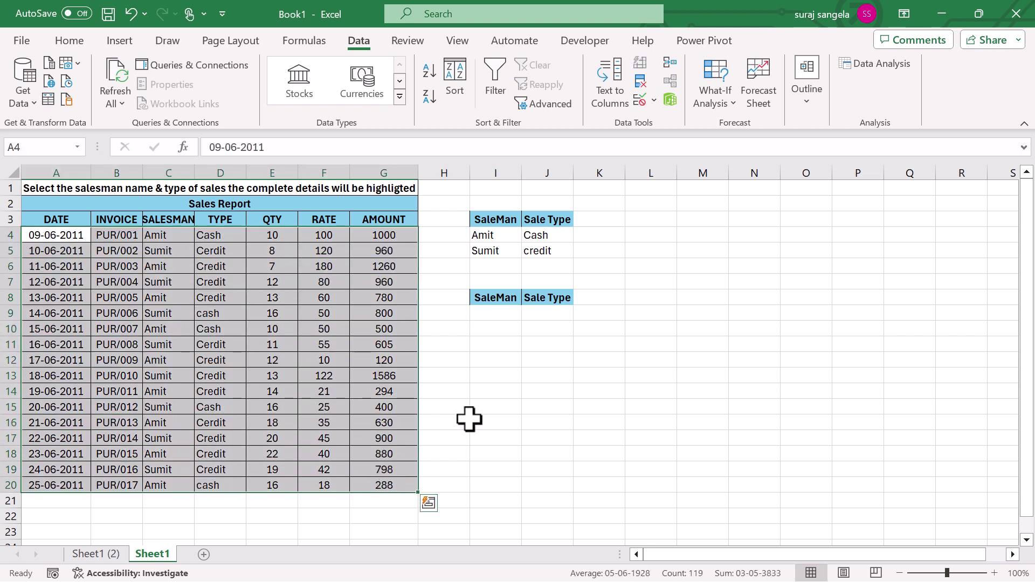
{"action": "left_click", "coordinate": [76, 41]}
{"action": "left_click", "coordinate": [552, 99]}
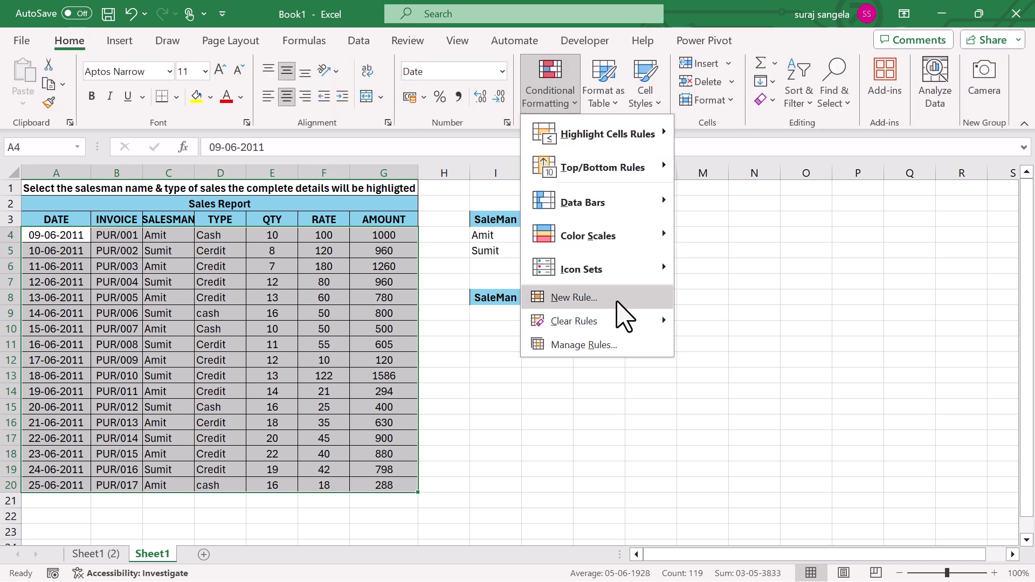
{"action": "left_click", "coordinate": [625, 317]}
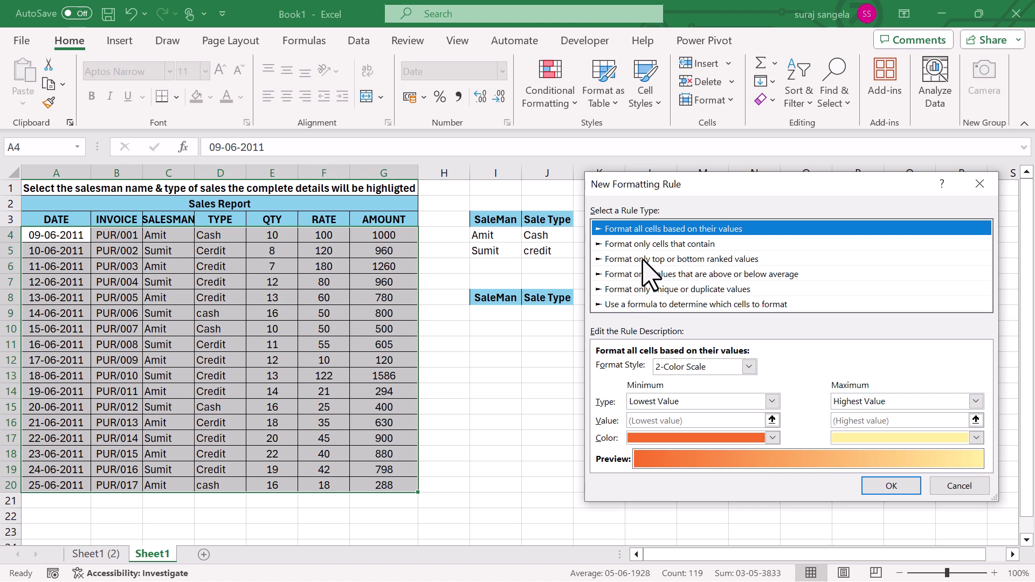
{"action": "left_click", "coordinate": [638, 305]}
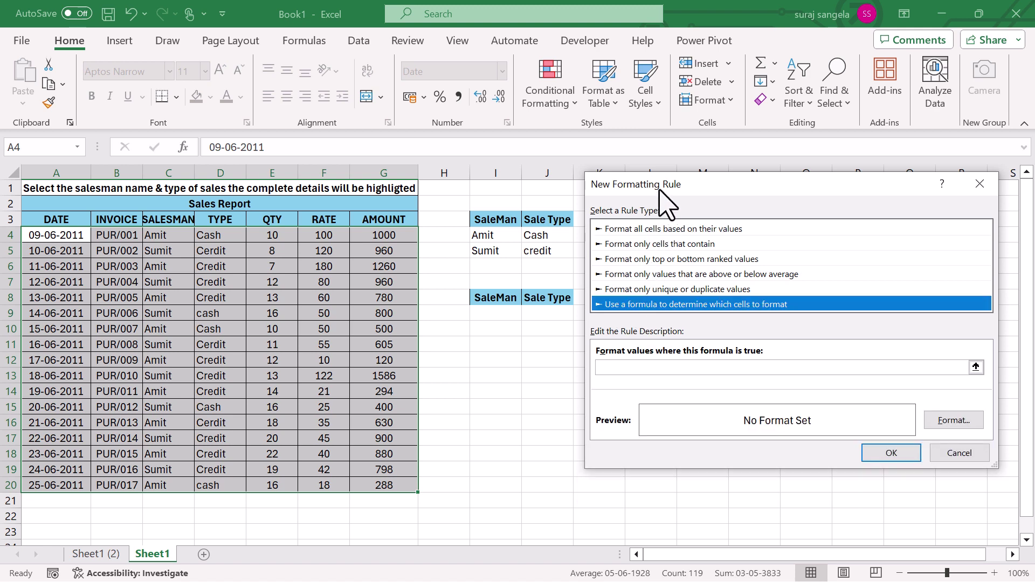
{"action": "left_click_drag", "start_coordinate": [660, 190], "coordinate": [653, 110]}
Step: Begin the rule formula as =if($C4, locking only the column of the salesman reference
{"action": "left_click", "coordinate": [602, 290]}
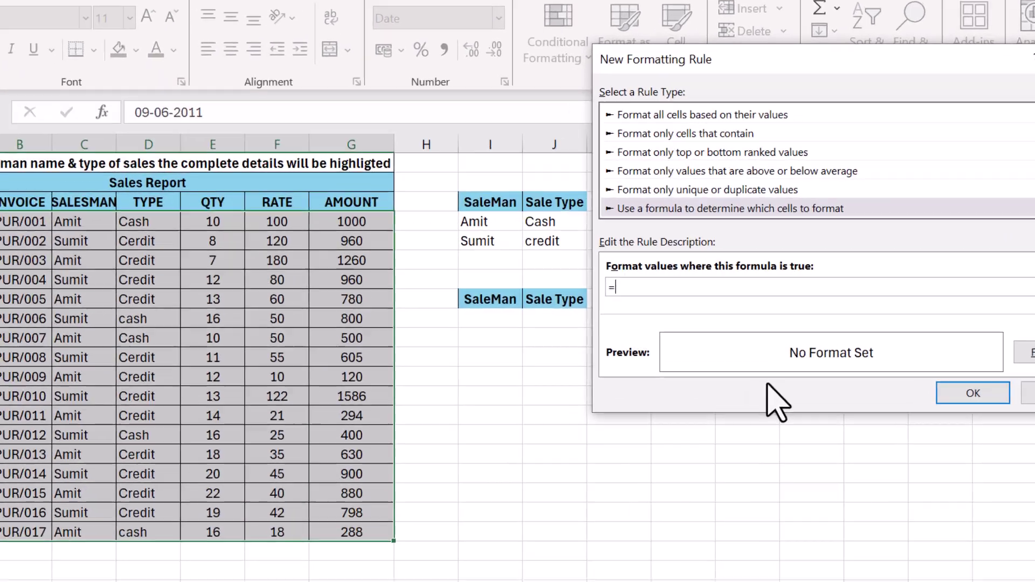
{"action": "type", "text": "=if("}
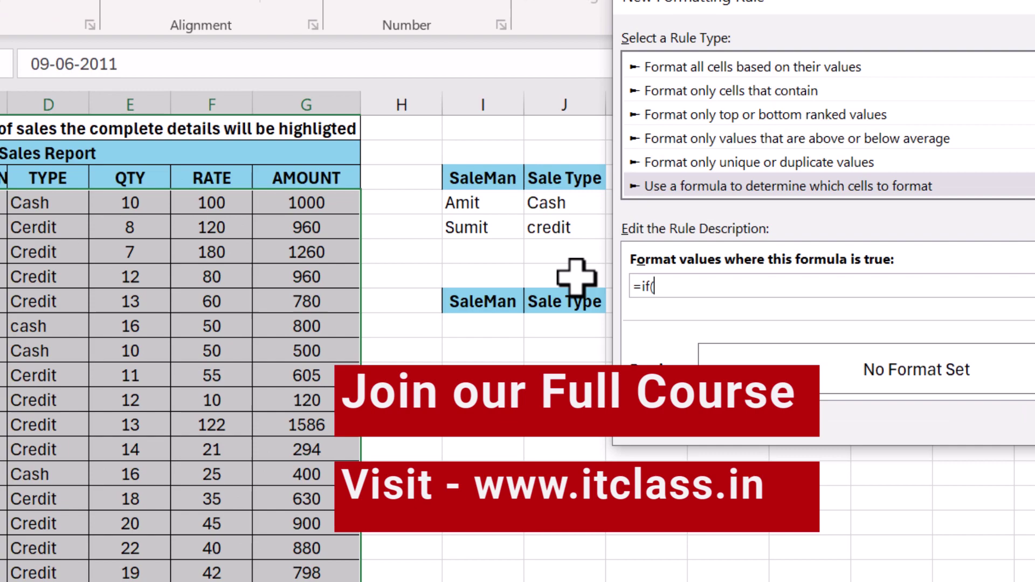
{"action": "type", "text": "C4"}
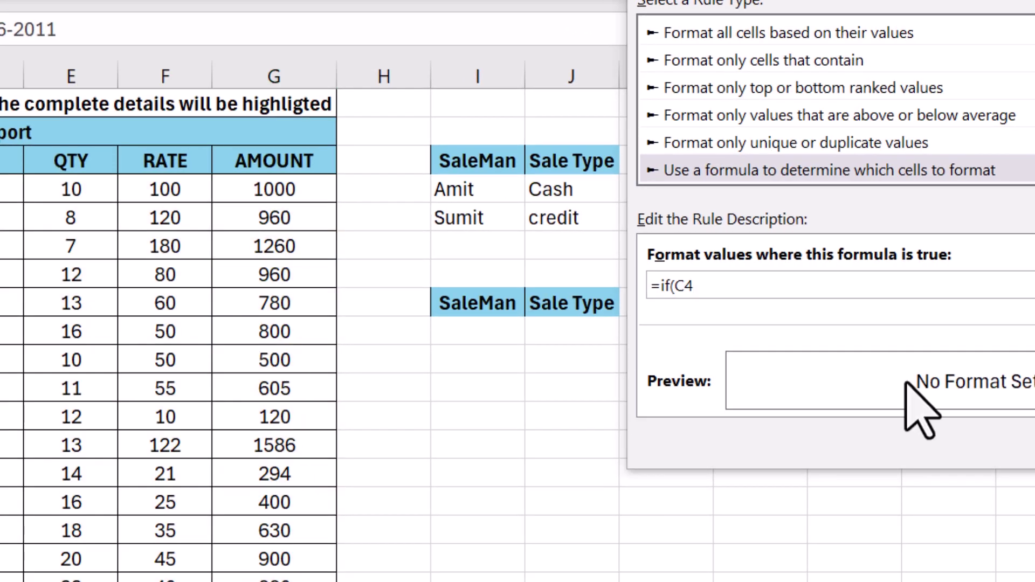
{"action": "left_click", "coordinate": [739, 292]}
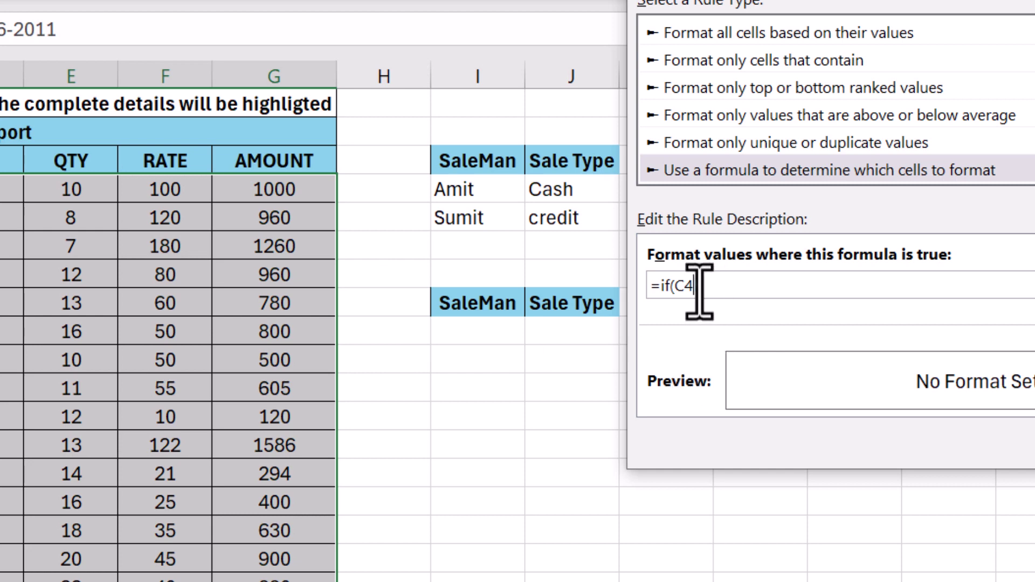
{"action": "left_click_drag", "start_coordinate": [693, 293], "coordinate": [686, 292]}
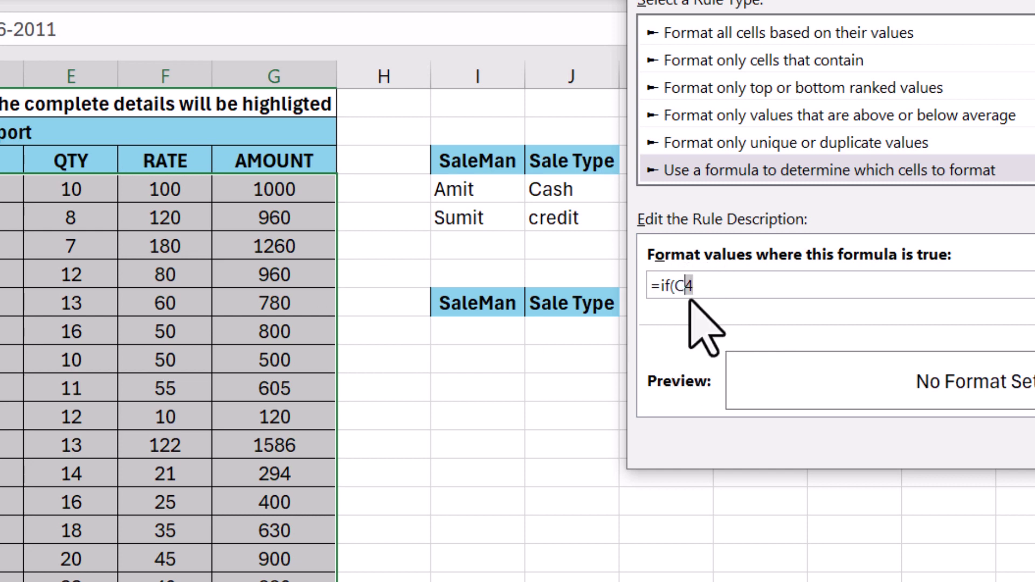
{"action": "left_click", "coordinate": [675, 287]}
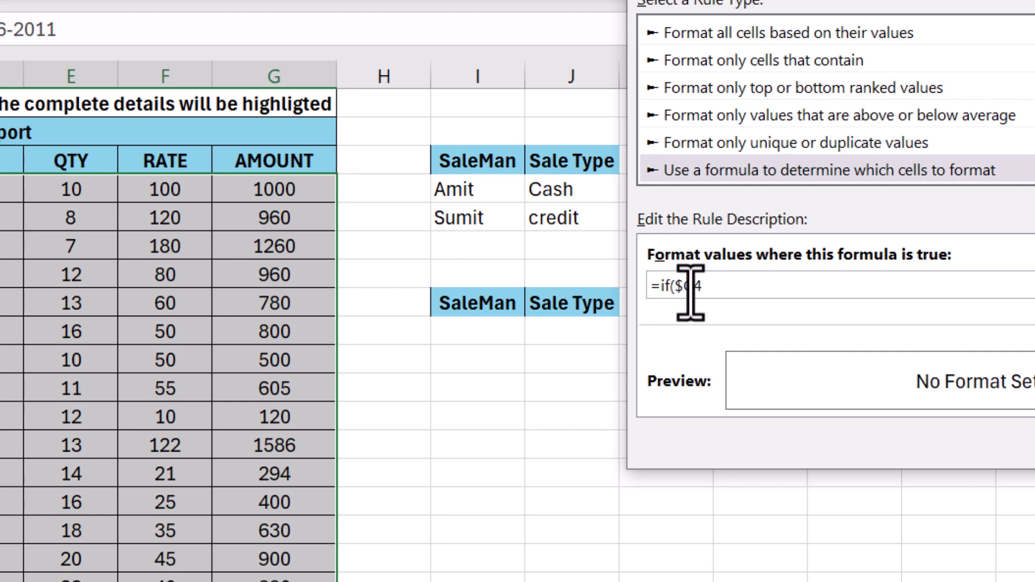
{"action": "left_click_drag", "start_coordinate": [677, 289], "coordinate": [707, 294]}
{"action": "left_click", "coordinate": [695, 288]}
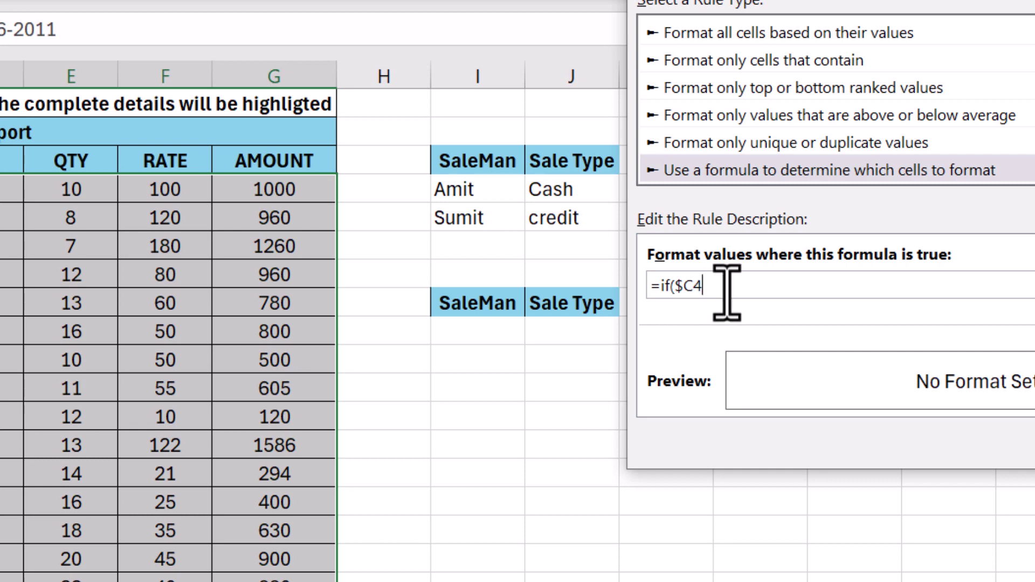
Step: Extend the formula with both conditions so it reads =if($C4=$I$9,$D4=$J$9
{"action": "left_click", "coordinate": [485, 330]}
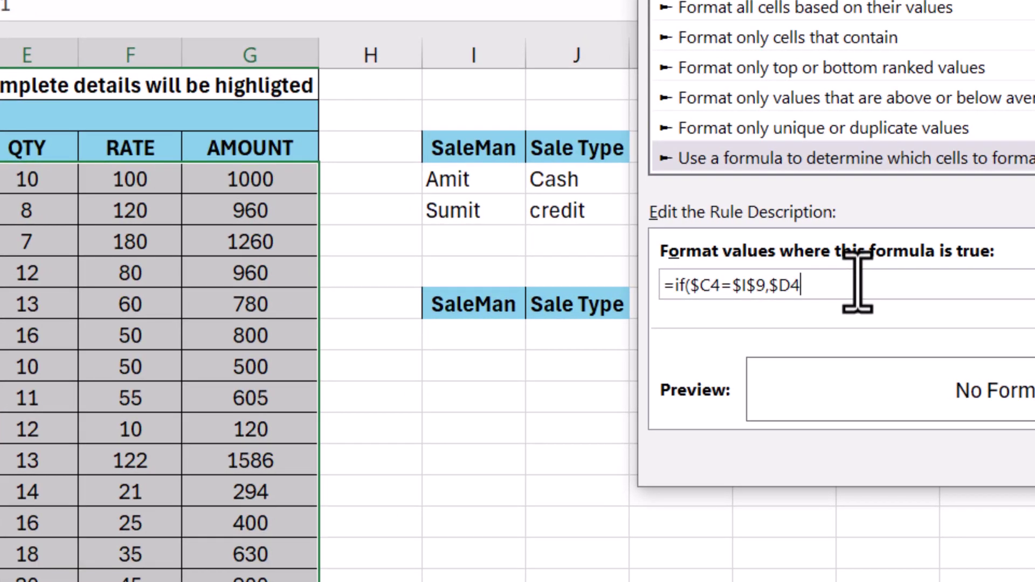
{"action": "left_click", "coordinate": [590, 335]}
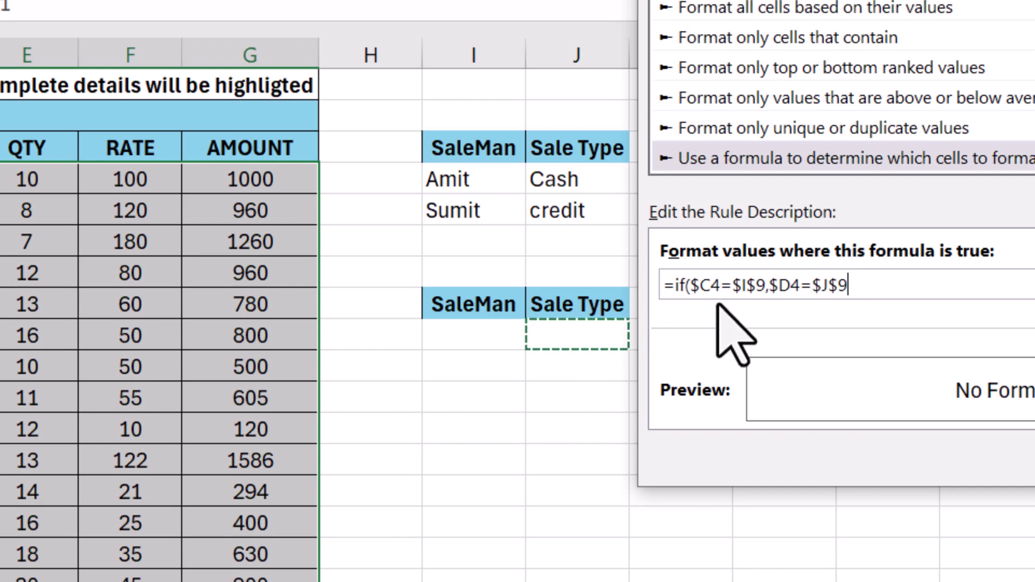
{"action": "left_click_drag", "start_coordinate": [694, 295], "coordinate": [857, 289]}
{"action": "left_click", "coordinate": [857, 288]}
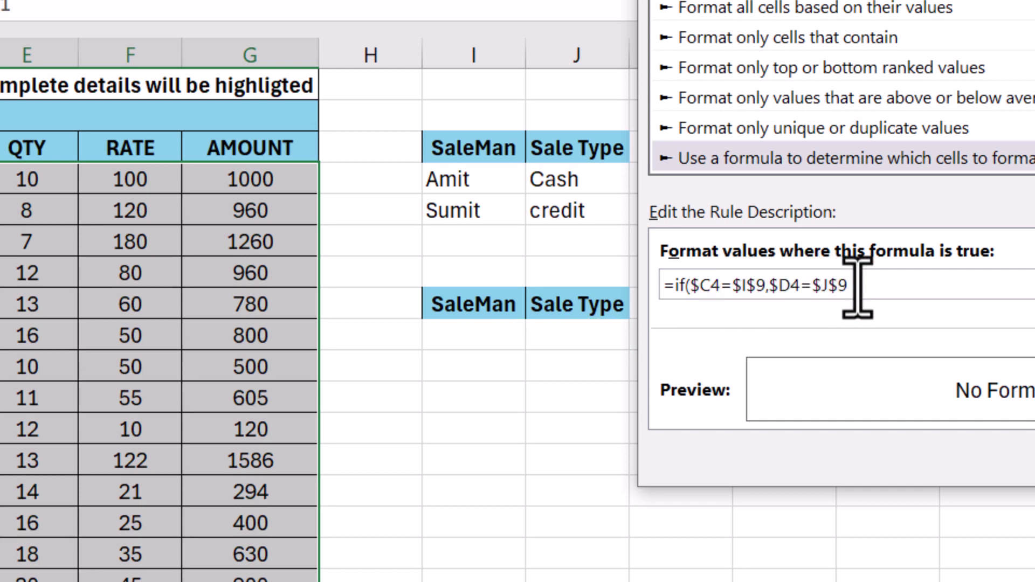
Step: Wrap both conditions in AND and complete the formula as =if(and($C4=$I$9,$D4=$J$9),"True","false")
{"action": "mouse_move", "coordinate": [689, 288]}
{"action": "left_mouse_down"}
{"action": "mouse_move", "coordinate": [814, 254]}
{"action": "mouse_move", "coordinate": [860, 286]}
{"action": "mouse_move", "coordinate": [705, 282]}
{"action": "mouse_move", "coordinate": [694, 293]}
{"action": "left_mouse_up"}
{"action": "left_click", "coordinate": [685, 287]}
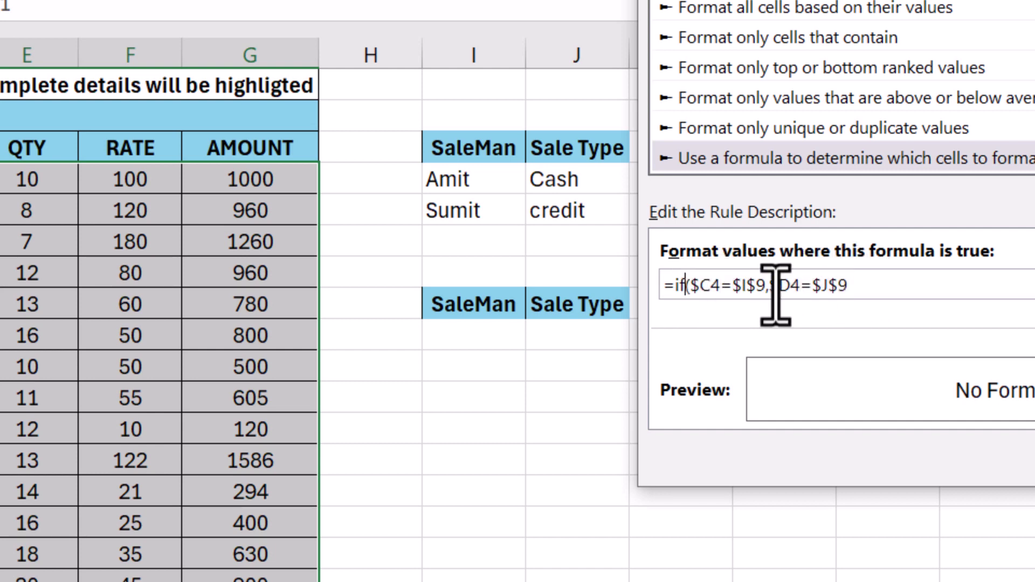
{"action": "type", "text": "(and"}
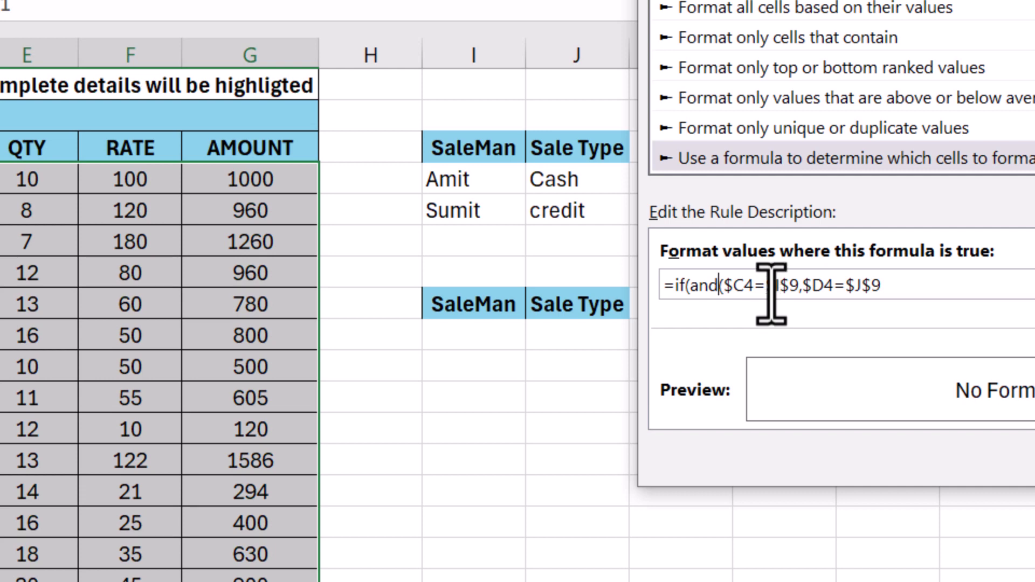
{"action": "left_click_drag", "start_coordinate": [723, 291], "coordinate": [874, 295]}
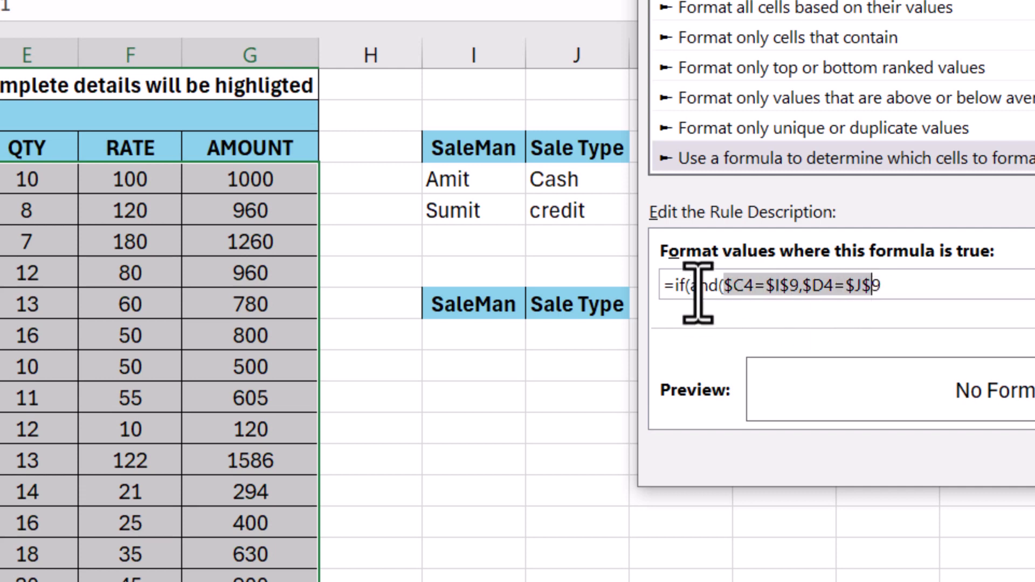
{"action": "left_click_drag", "start_coordinate": [699, 292], "coordinate": [717, 291]}
{"action": "left_click", "coordinate": [956, 293]}
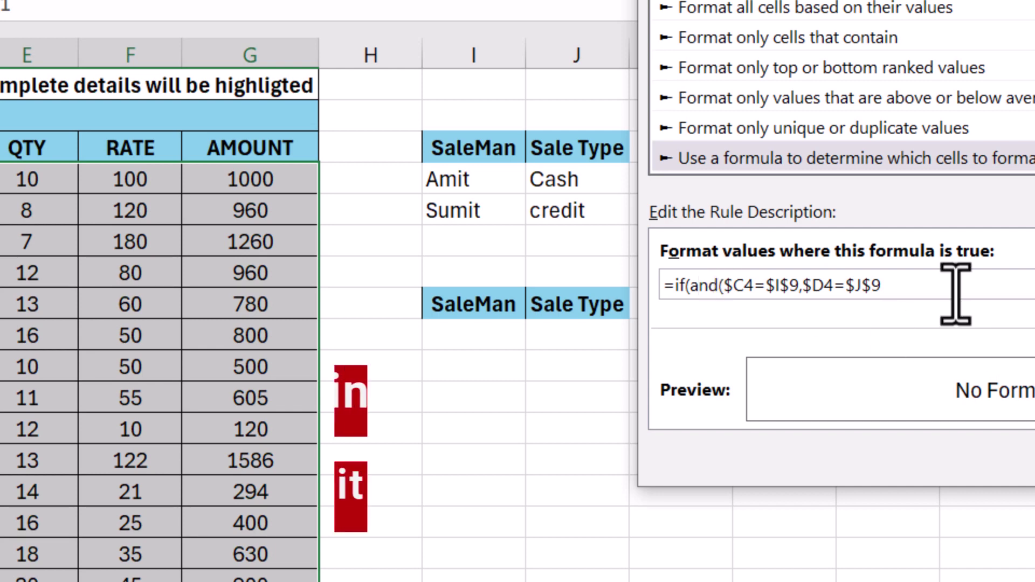
{"action": "left_click_drag", "start_coordinate": [684, 286], "coordinate": [893, 291]}
{"action": "left_click", "coordinate": [893, 291]}
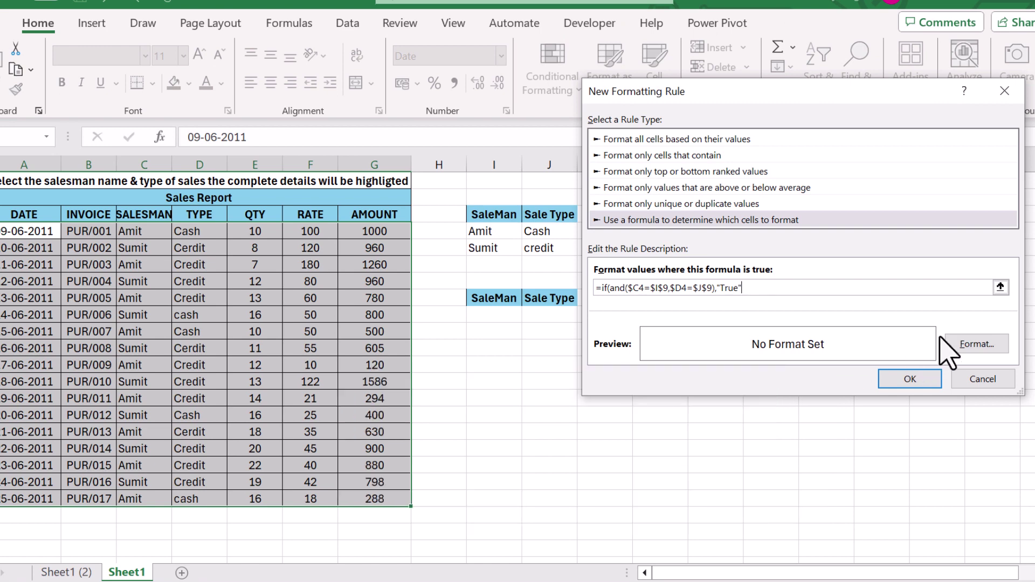
Step: Give the rule a solid gold background fill and apply it to the selected report rows
{"action": "left_click", "coordinate": [970, 343]}
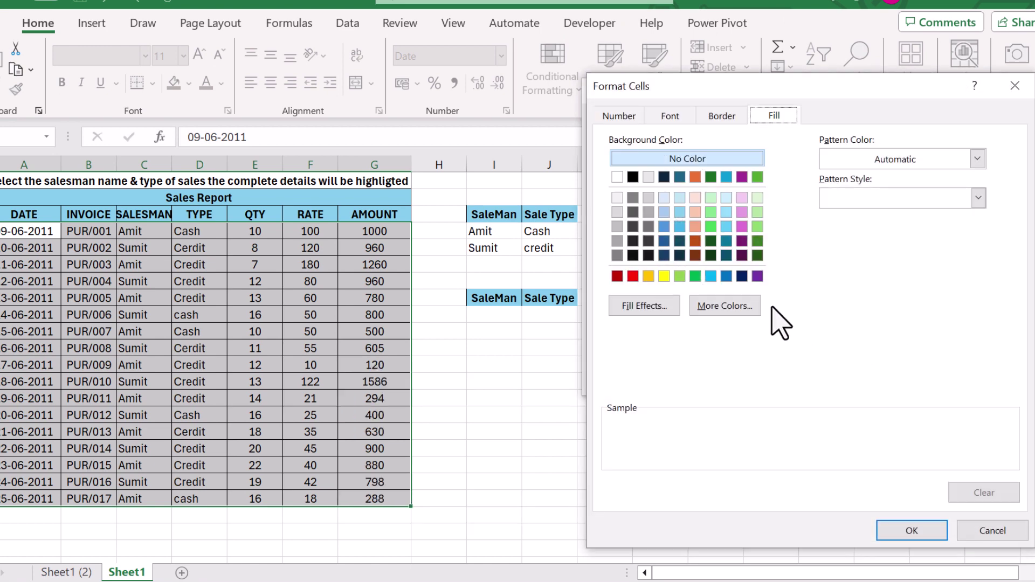
{"action": "left_click", "coordinate": [648, 276]}
{"action": "left_click_drag", "start_coordinate": [706, 87], "coordinate": [631, 12]}
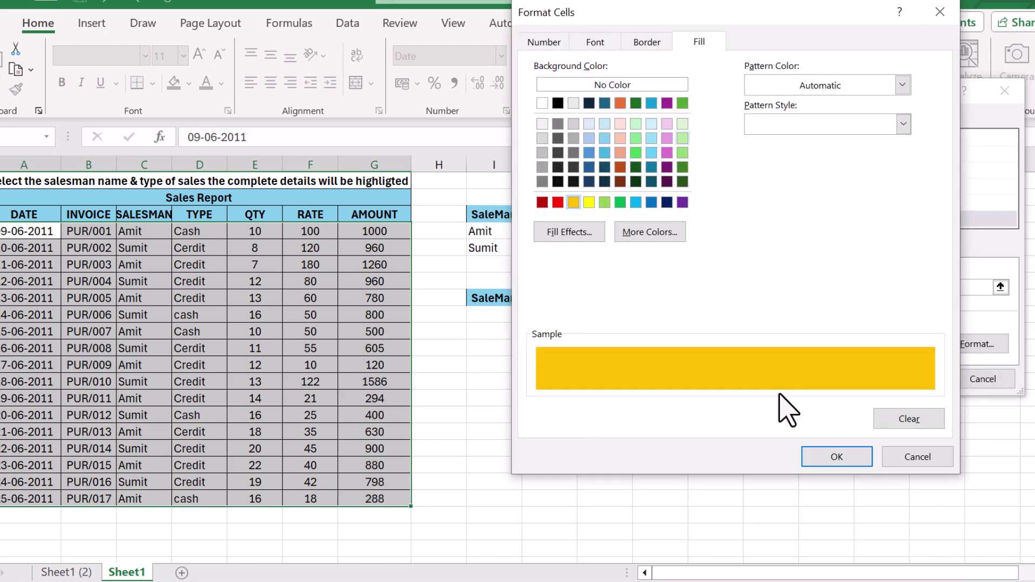
{"action": "left_click", "coordinate": [814, 457]}
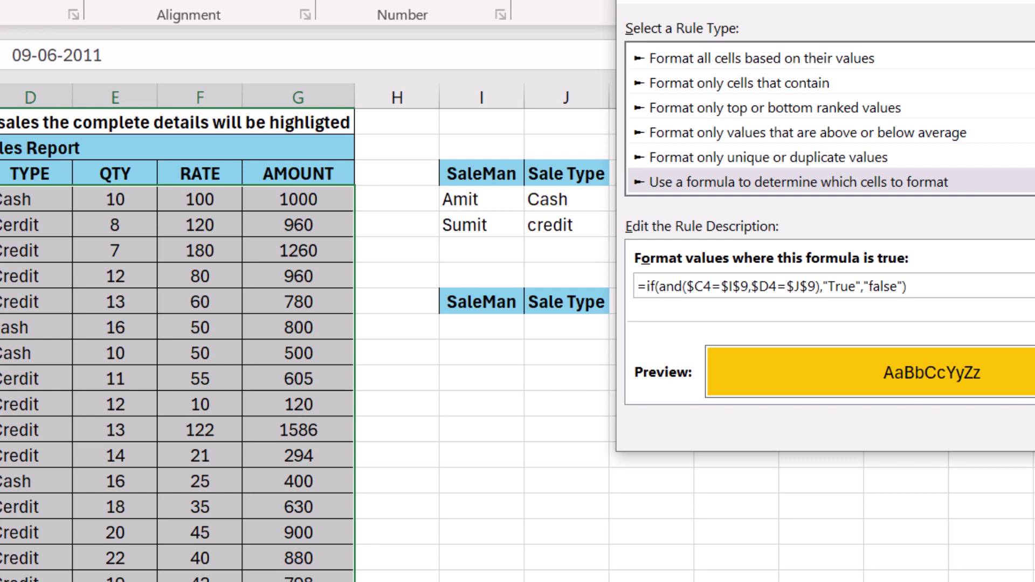
{"action": "key", "text": "Return"}
Step: Test the rule by choosing the first listed salesman in cell I9 and Cash in cell J9
{"action": "left_click", "coordinate": [486, 318]}
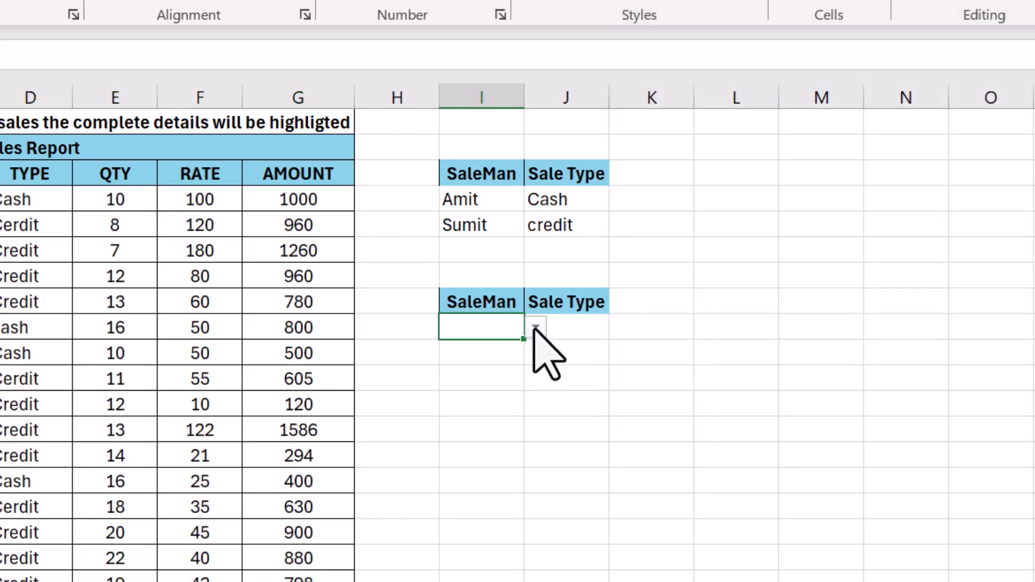
{"action": "left_click", "coordinate": [536, 327]}
{"action": "left_click", "coordinate": [495, 352]}
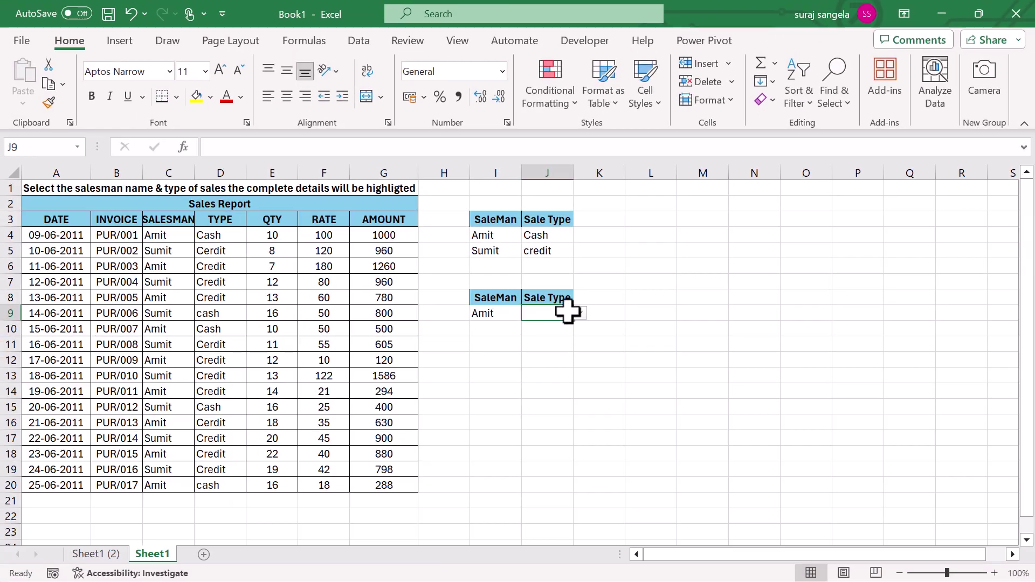
{"action": "left_click", "coordinate": [563, 326]}
{"action": "left_click", "coordinate": [580, 314]}
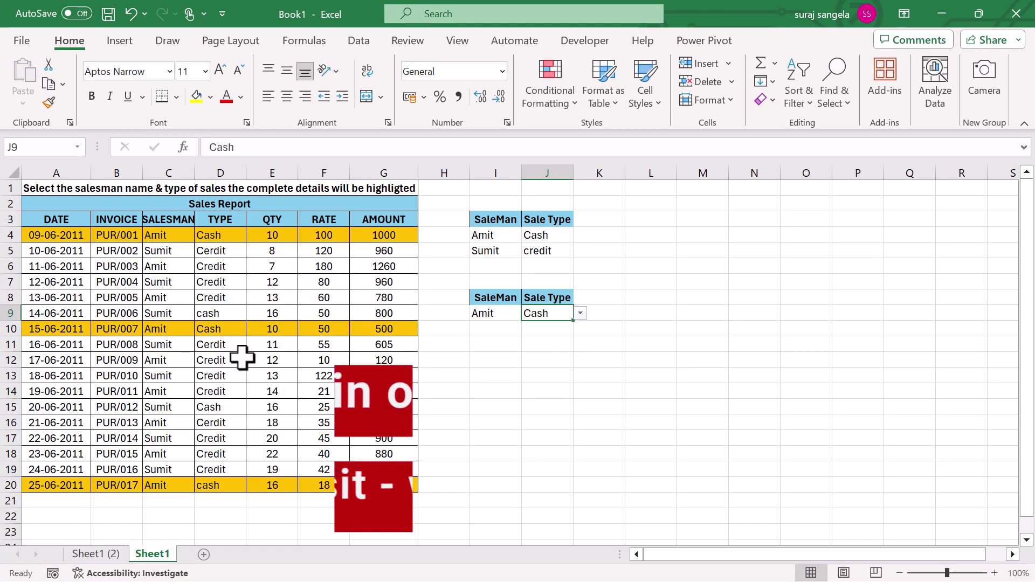
Step: Change the sale type in J9 to credit and the salesman in I9 to the second listed name
{"action": "left_click", "coordinate": [581, 313]}
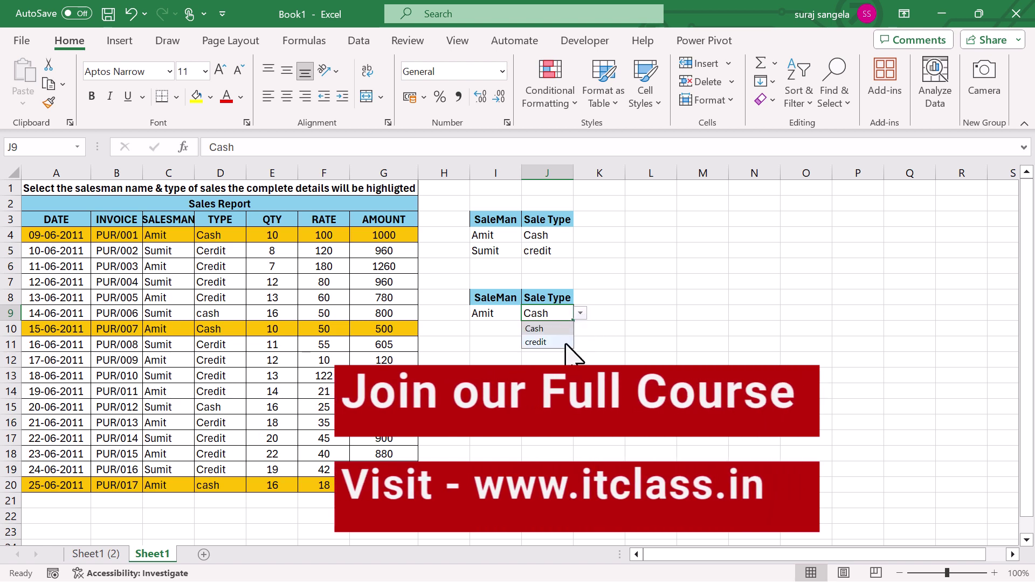
{"action": "left_click", "coordinate": [563, 343]}
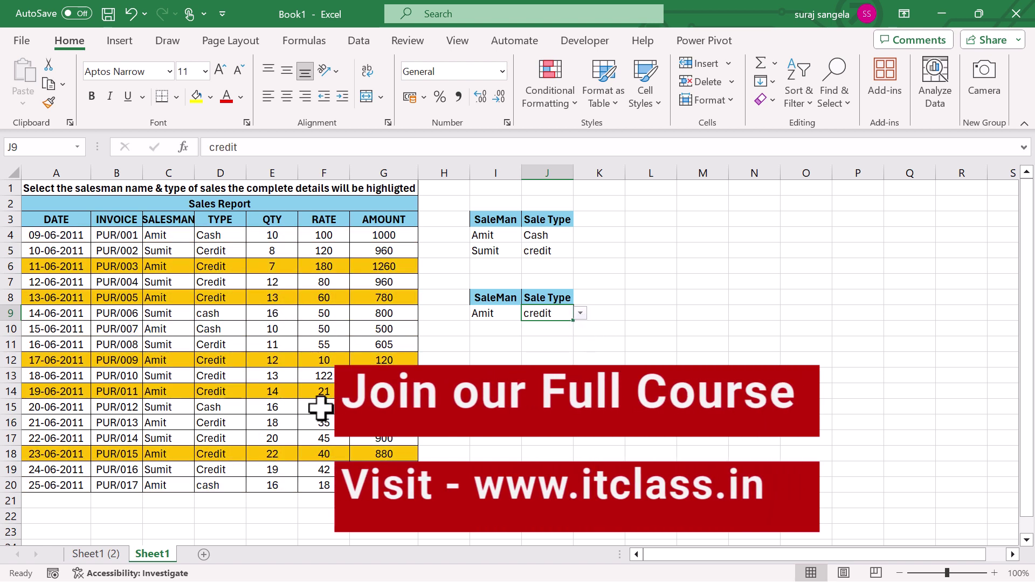
{"action": "left_click", "coordinate": [513, 318]}
{"action": "left_click", "coordinate": [529, 314]}
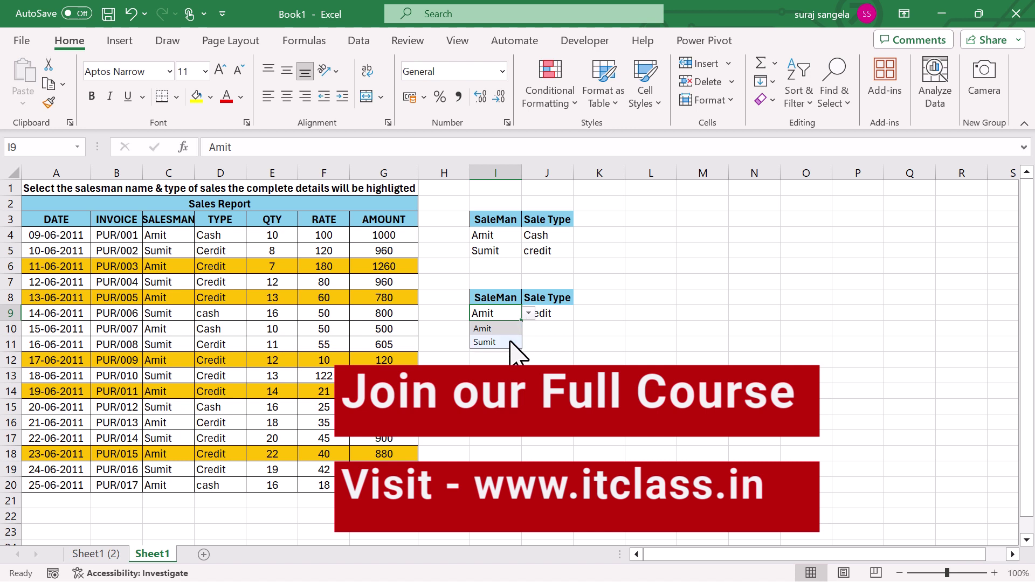
{"action": "left_click", "coordinate": [512, 343]}
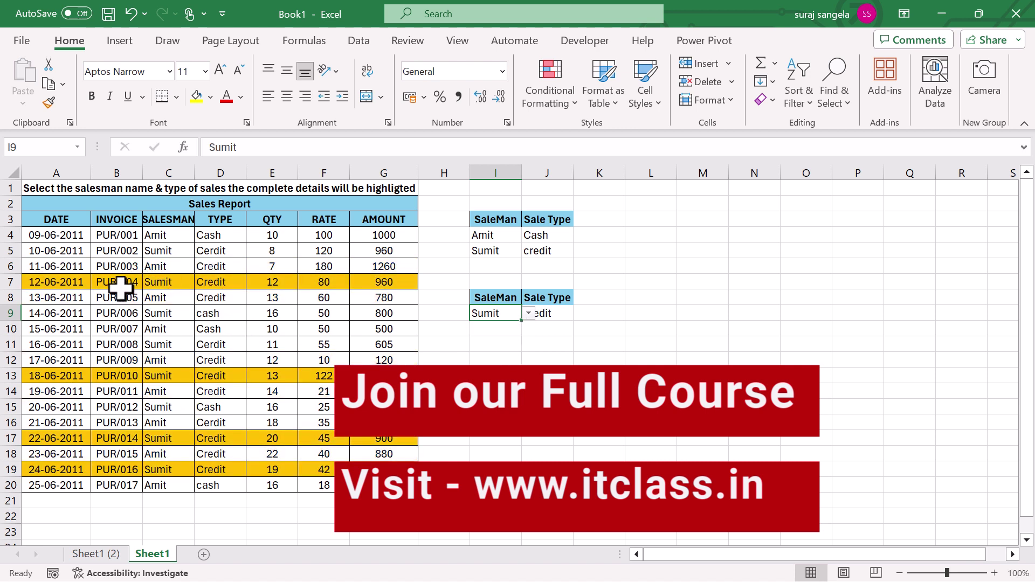
Step: Set the sale type in J9 to Cash for the second salesman
{"action": "left_click", "coordinate": [561, 315]}
{"action": "left_click", "coordinate": [580, 313]}
{"action": "left_click", "coordinate": [559, 330]}
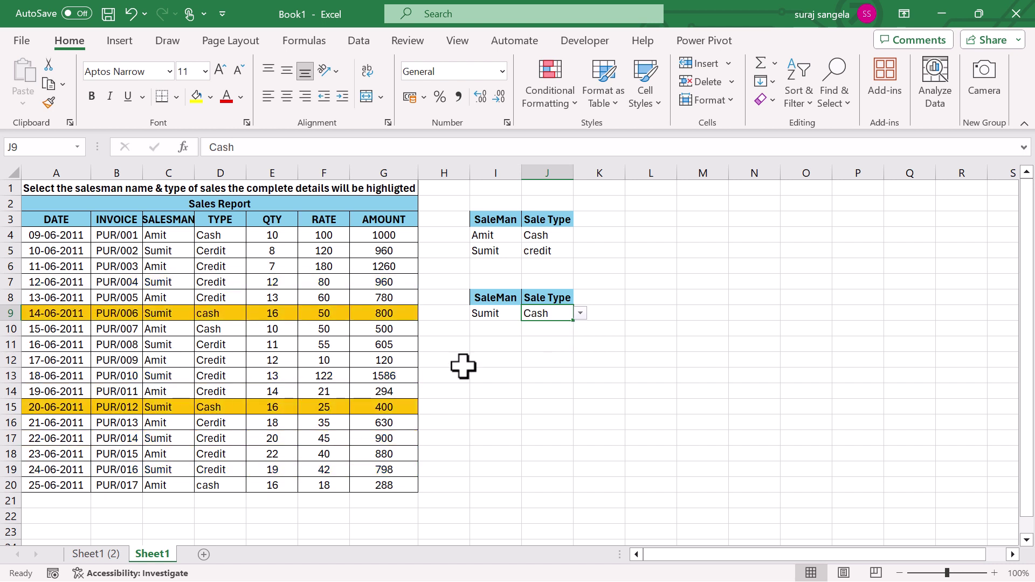